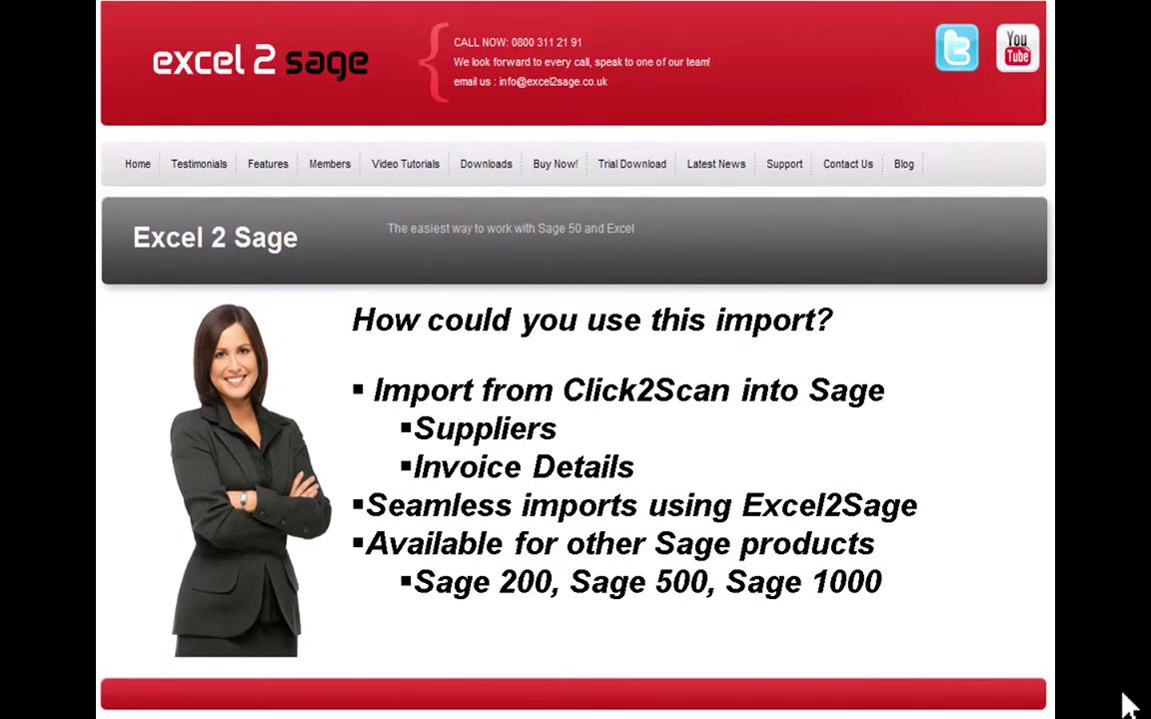
Leave the 'How could you use this import?' slide and bring up the program switcher.
key(alt+Tab)
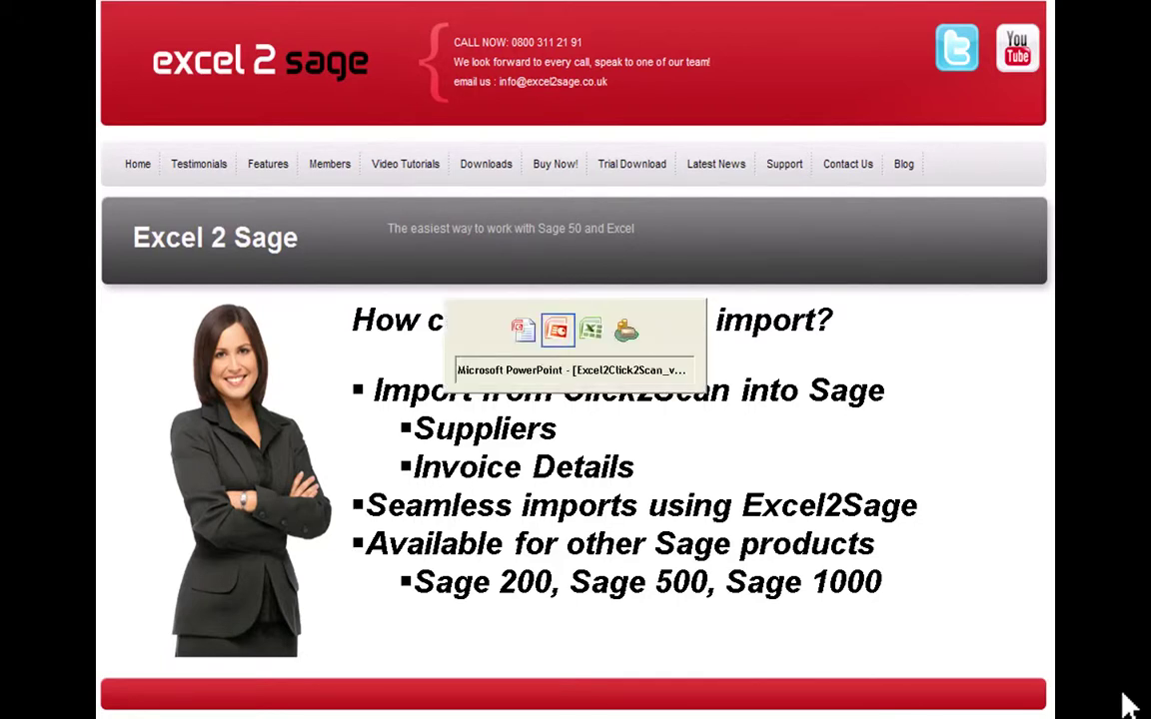
Switch to Sage 50 and review TNT Express's transaction activity through invoice 1361.
key(Tab)
key(Tab)
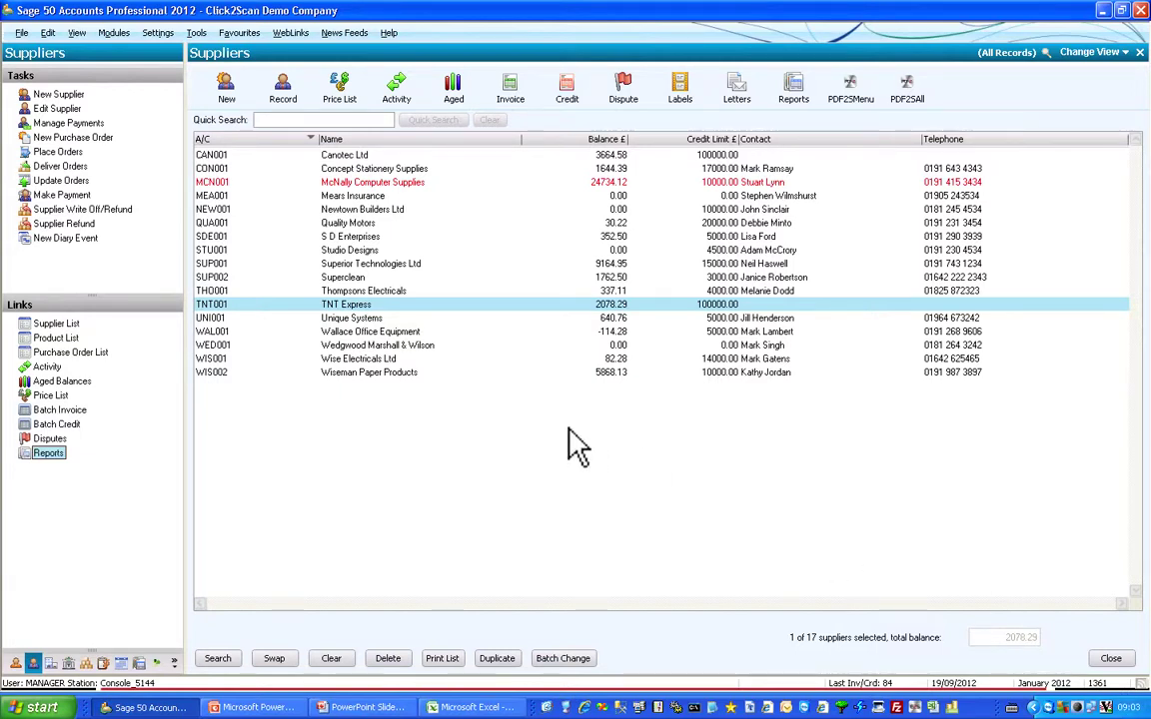
click(397, 88)
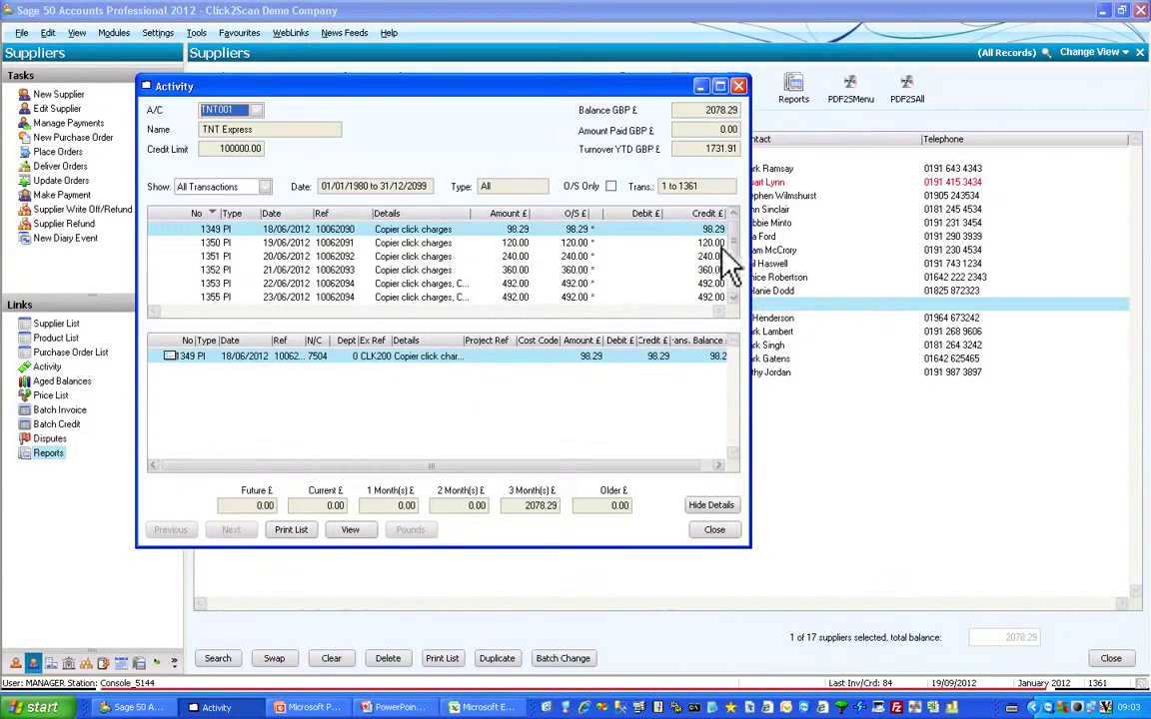
click(733, 289)
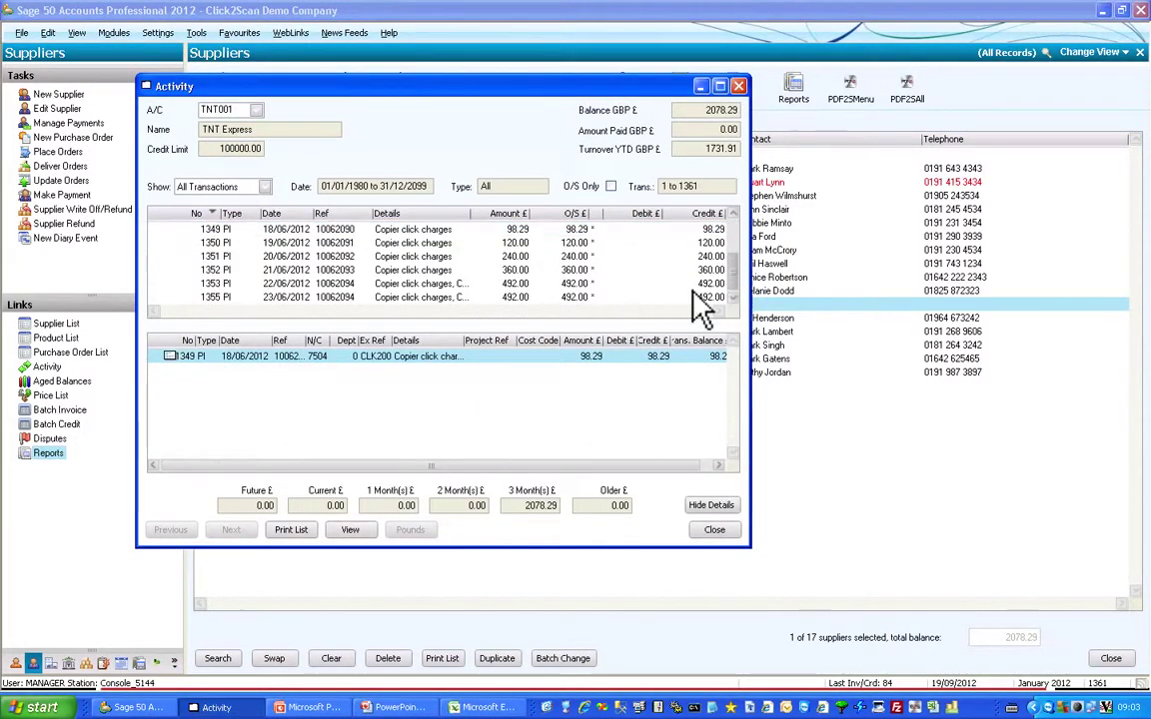
click(370, 292)
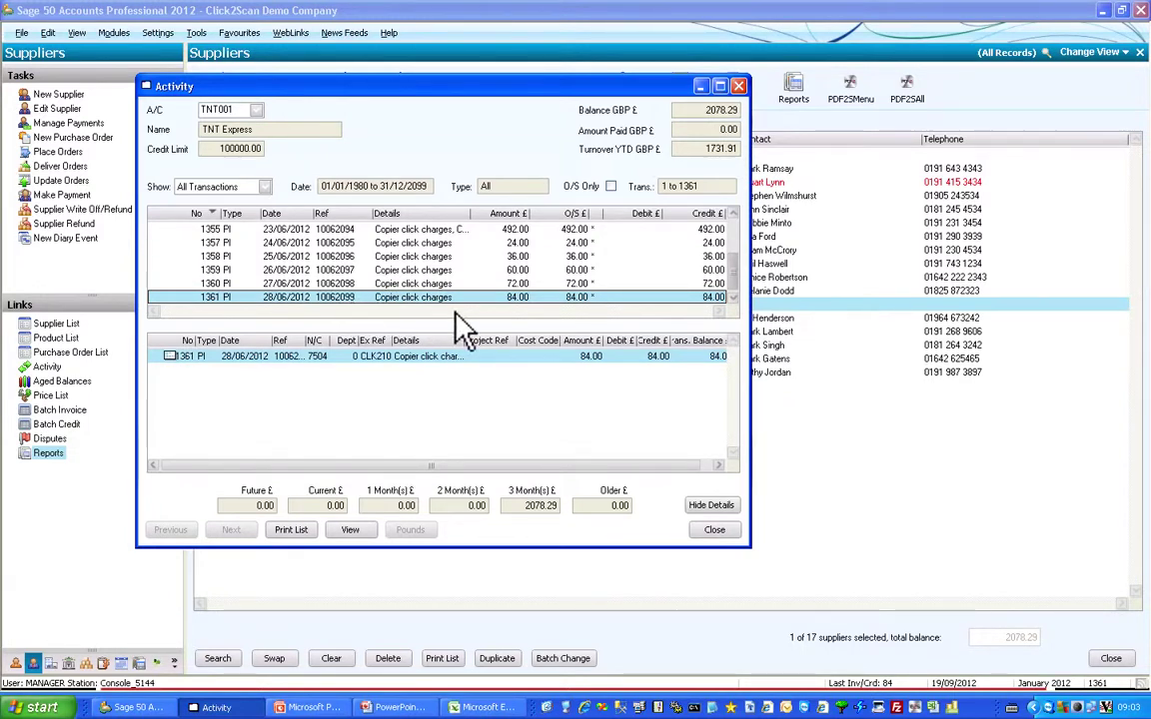
click(723, 531)
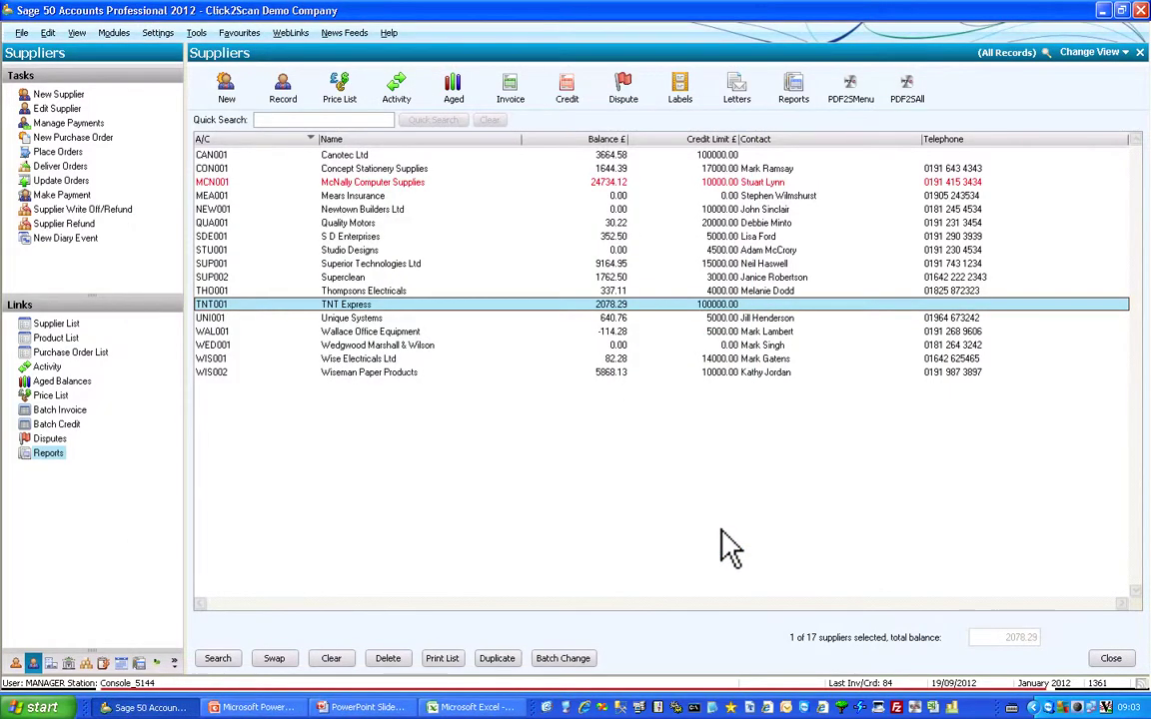
In Excel2SageImport.xls, check the TNT Express rows, invoice ref 10062100 and ExtRef CLK200.
click(505, 707)
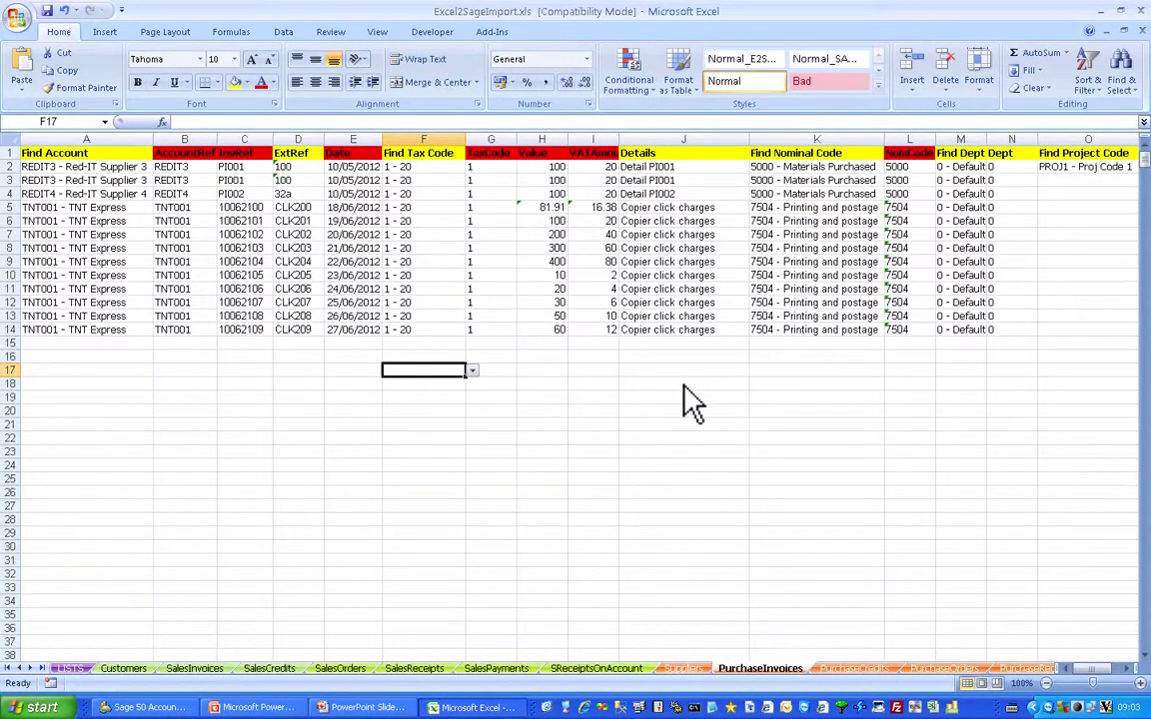
click(115, 207)
click(120, 234)
key(Down)
key(Down)
key(Down)
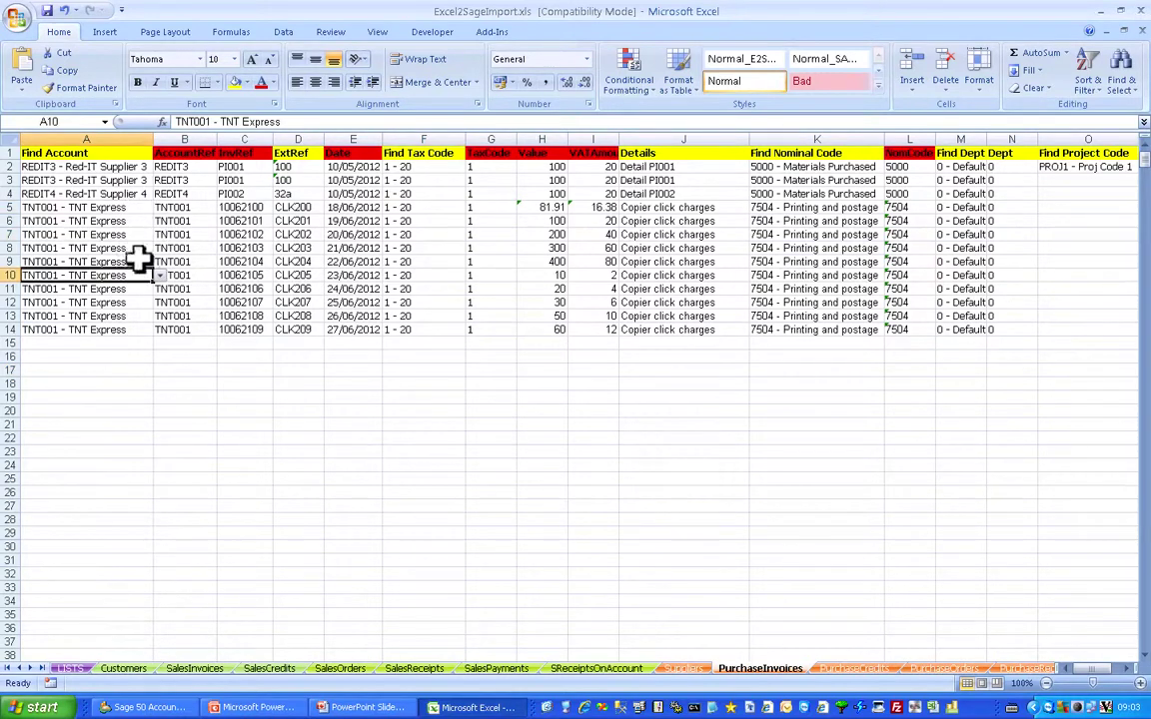
click(240, 206)
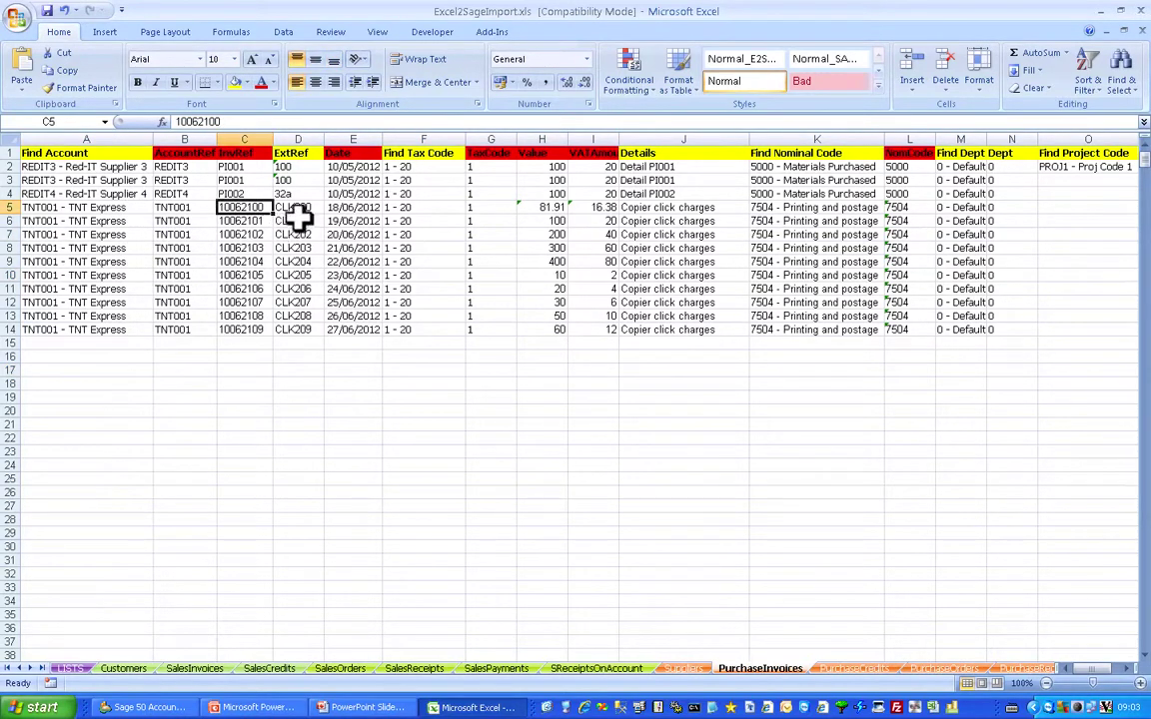
click(300, 207)
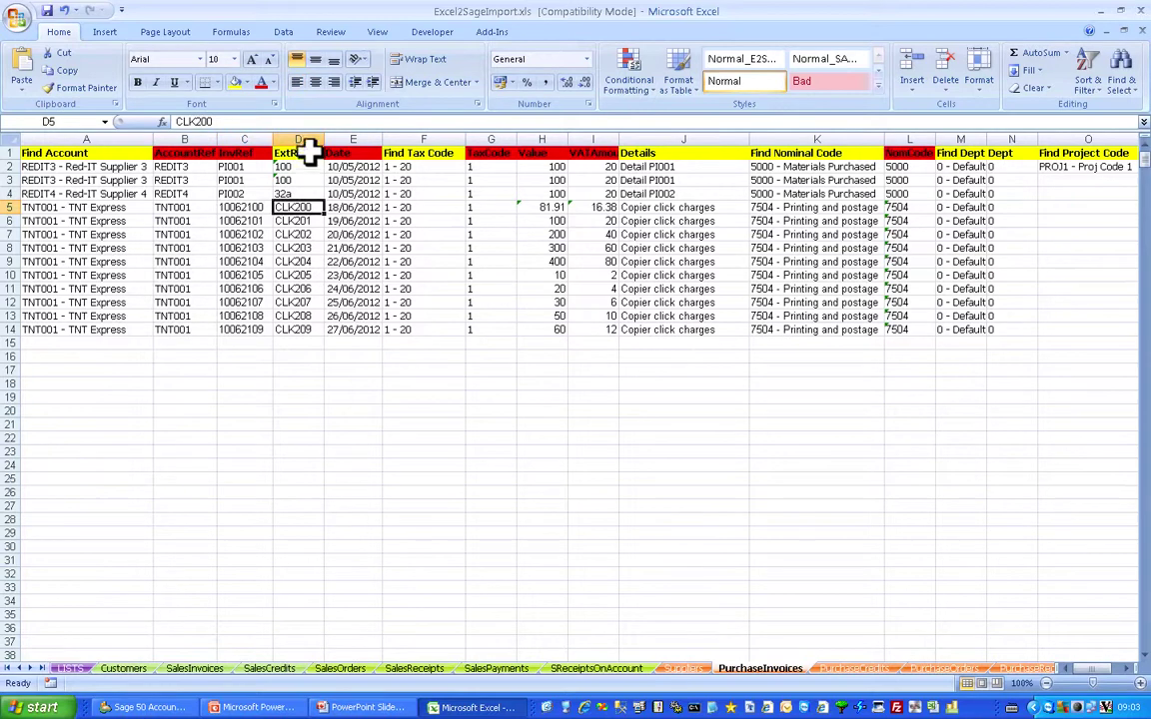
Review the ExtRef column, then save the workbook and minimise Excel.
click(307, 132)
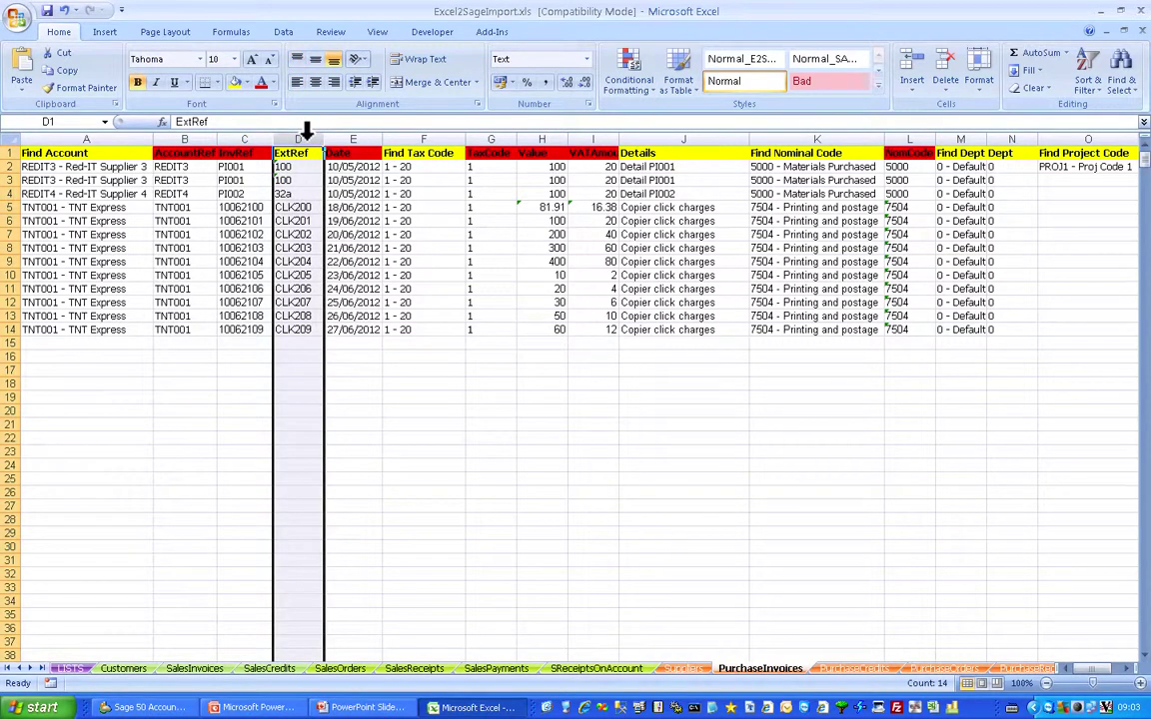
click(290, 218)
click(299, 207)
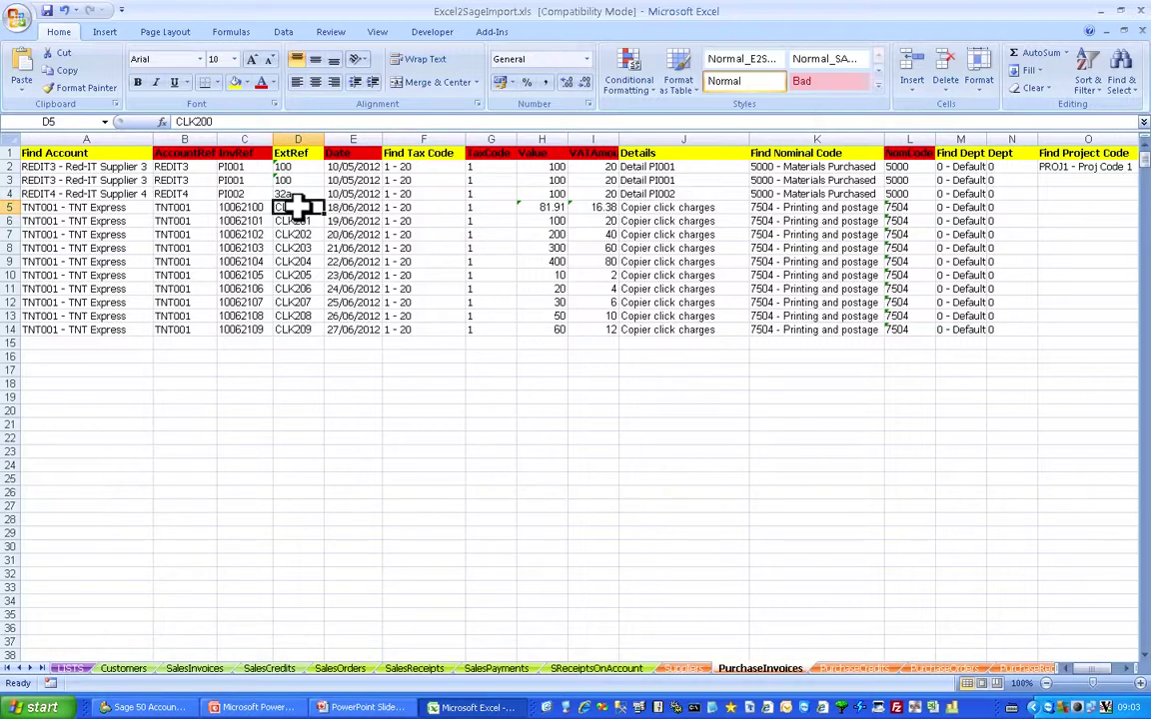
click(47, 10)
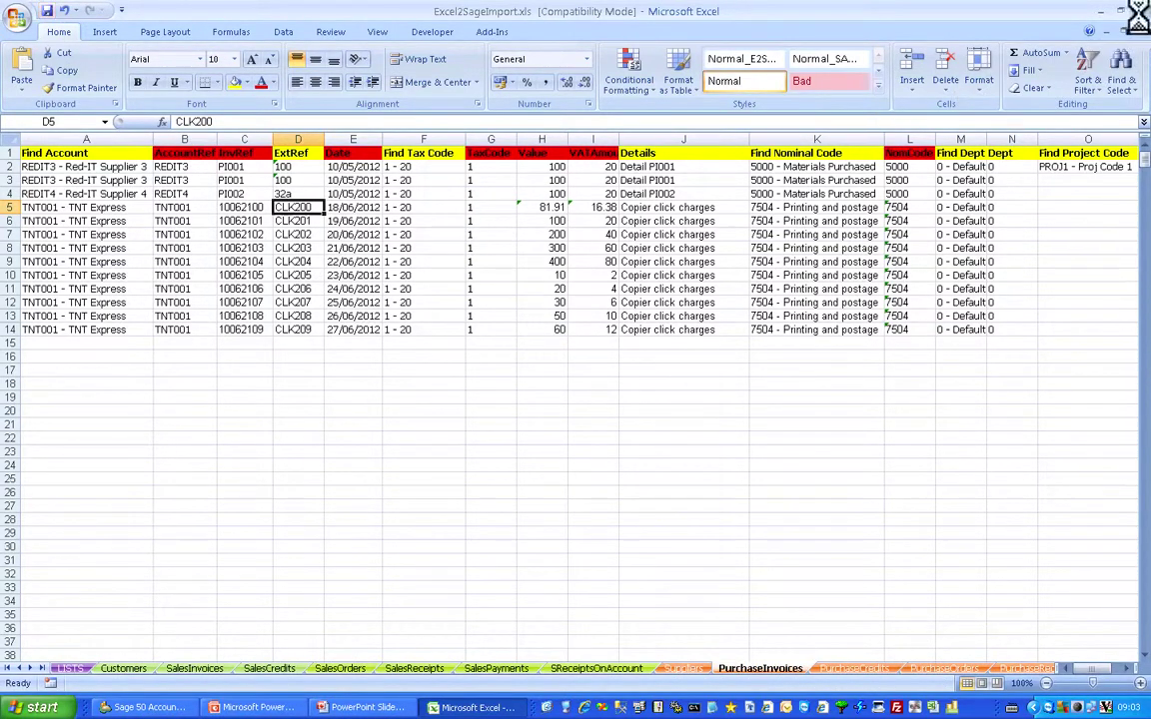
click(1102, 11)
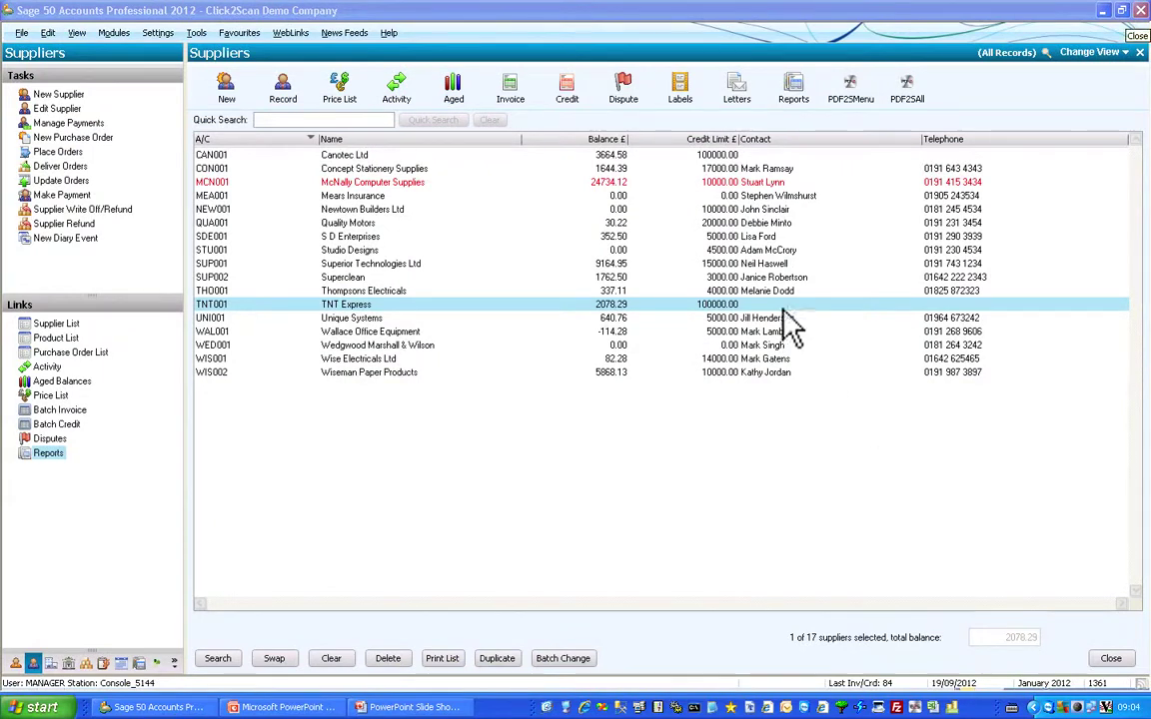
Start the Excel2Sage L50 Connector, log on to Click2Scan Demo Company and clear the log.
click(712, 304)
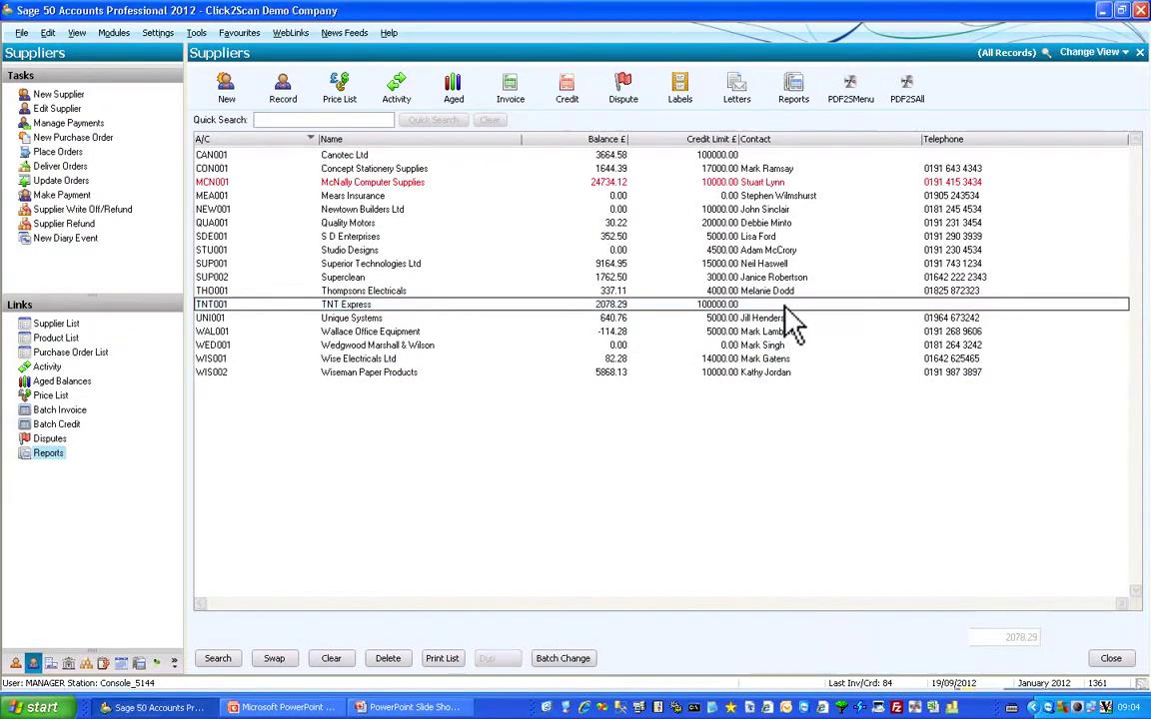
click(915, 706)
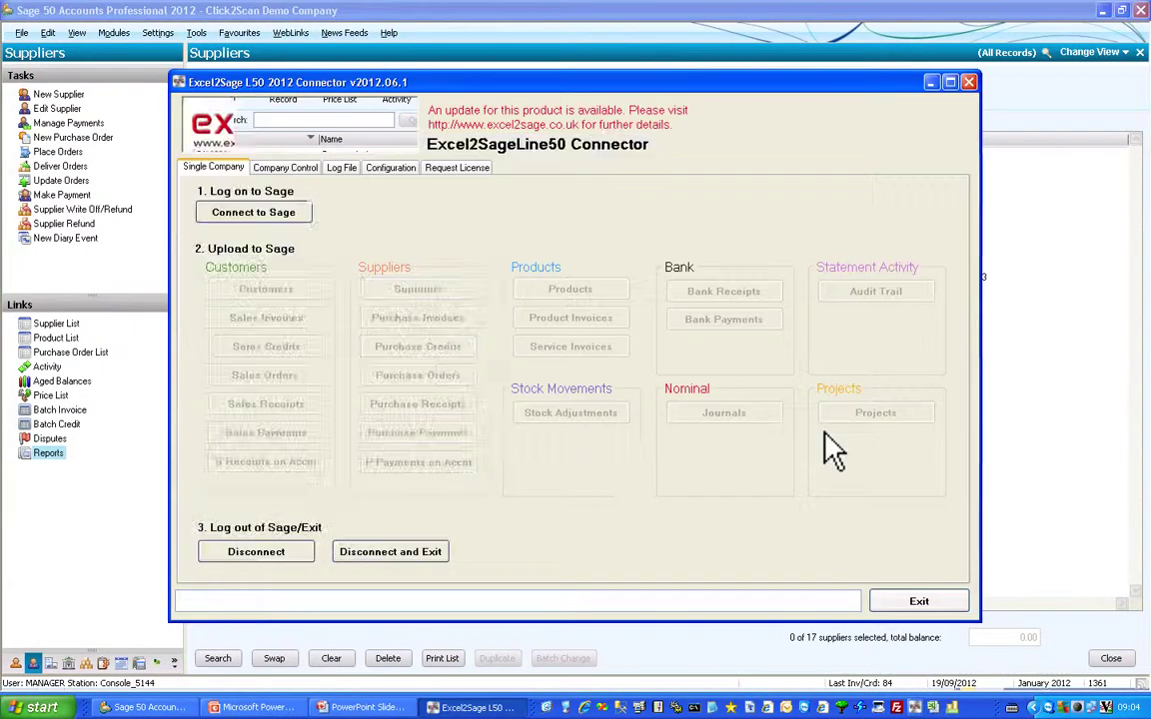
click(255, 213)
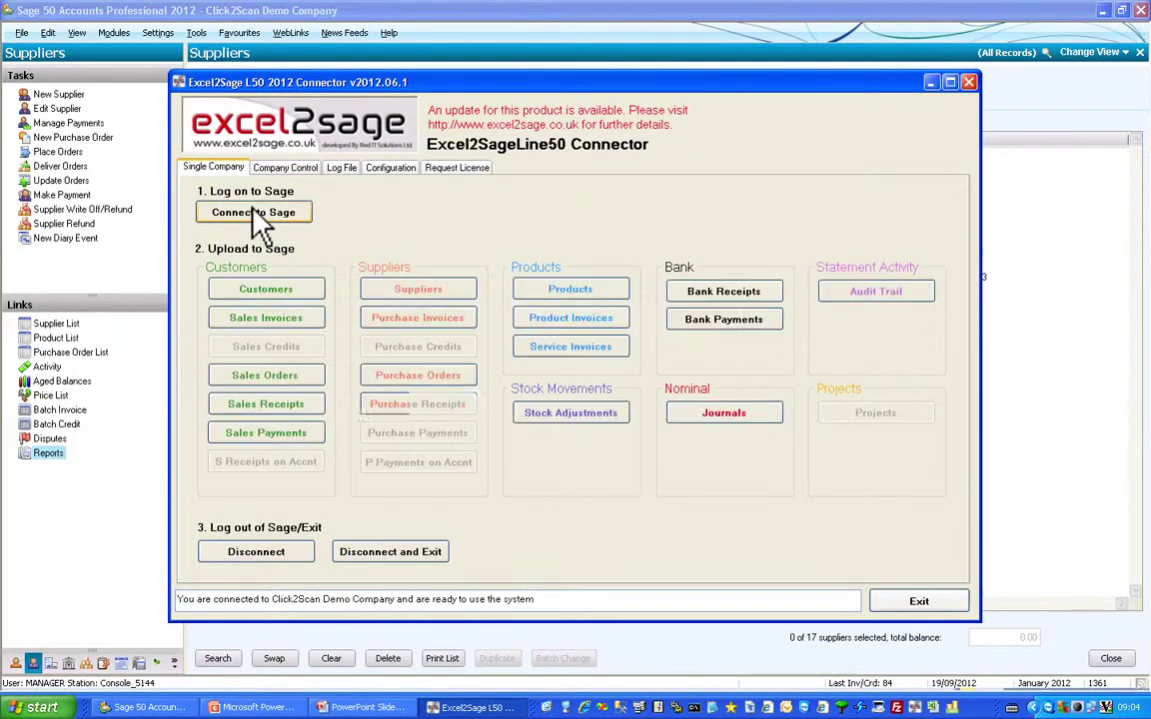
drag(321, 599, 273, 602)
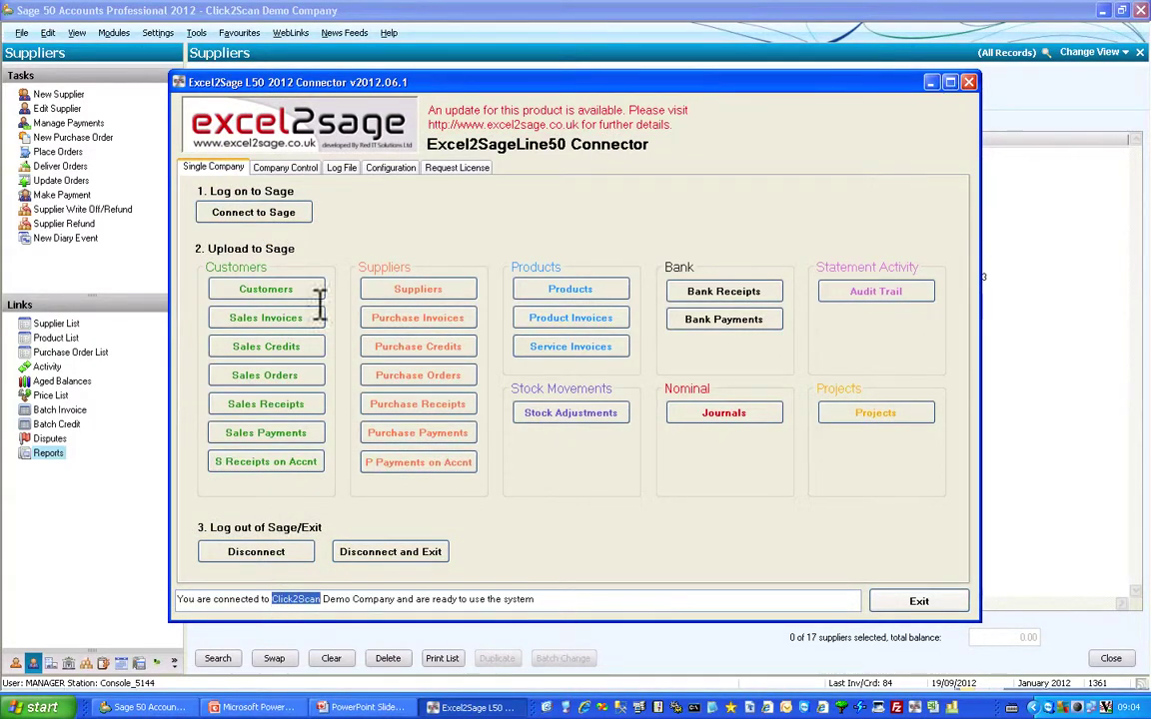
click(345, 168)
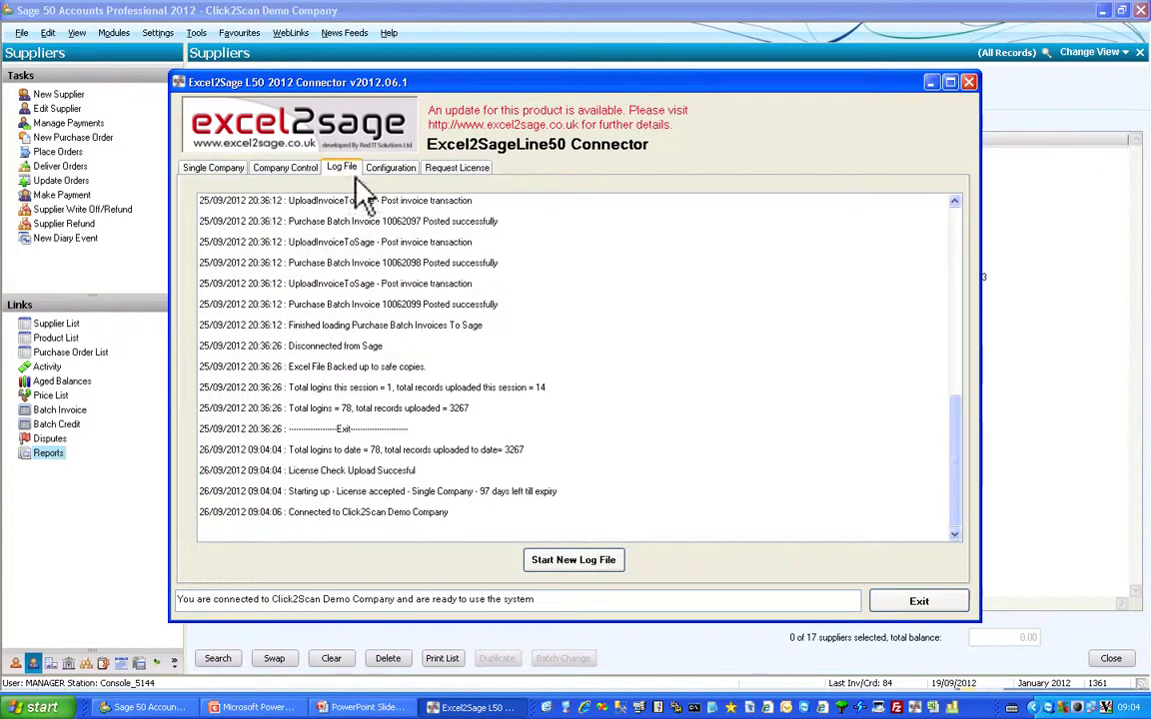
click(569, 562)
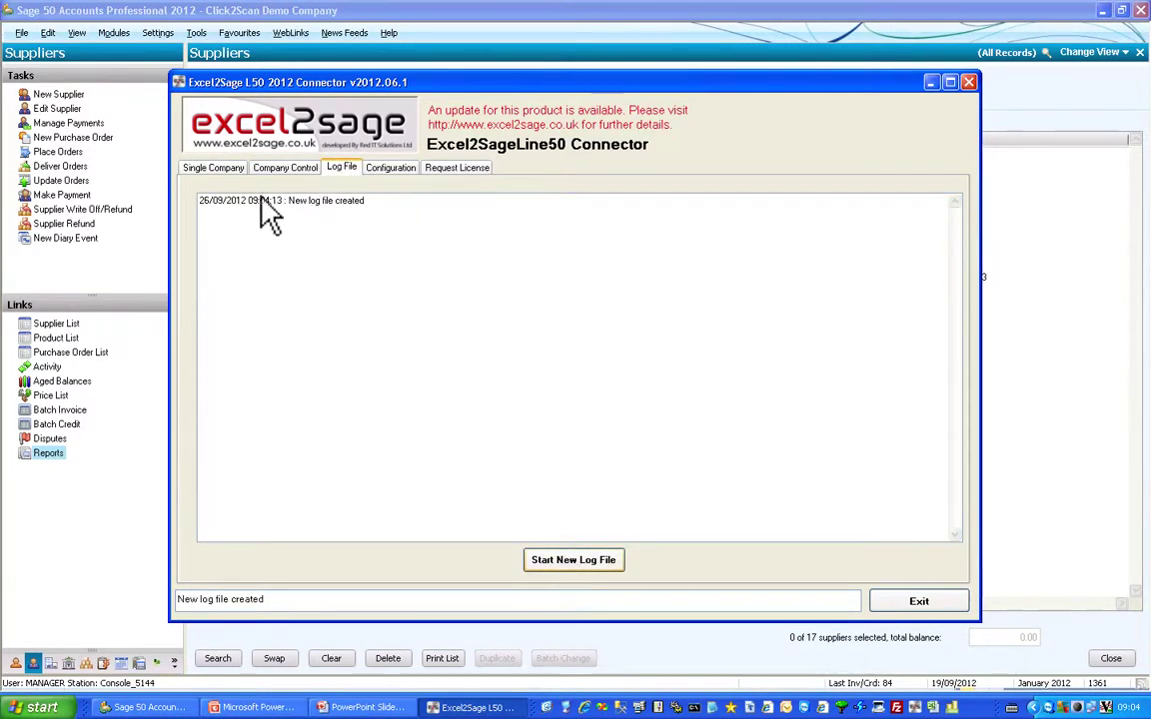
click(227, 170)
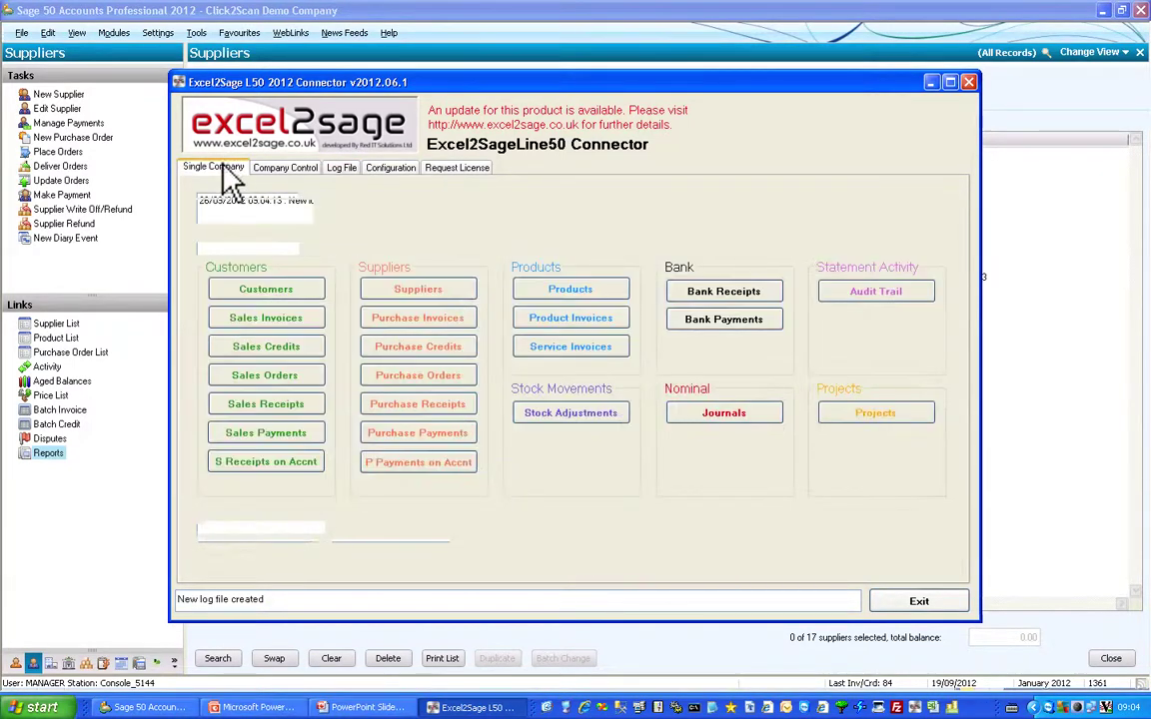
Upload the purchase invoices and confirm in the log that 10062102–10062109 posted successfully.
click(406, 318)
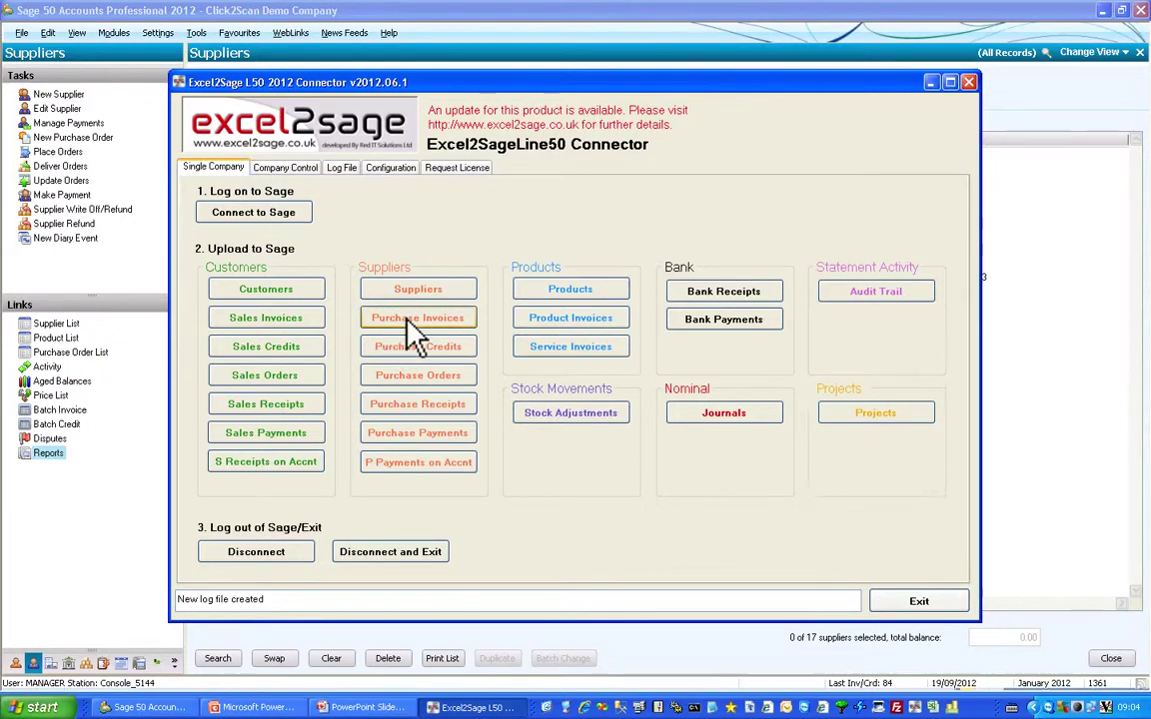
drag(387, 599, 174, 597)
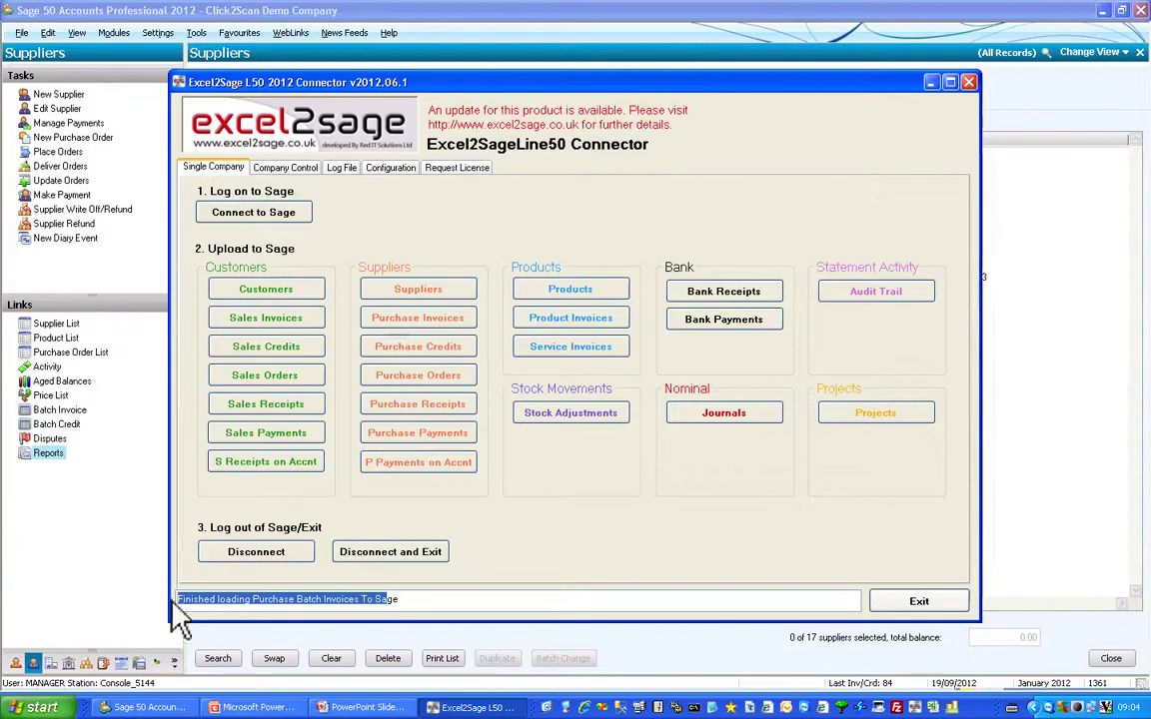
click(340, 169)
drag(513, 450, 330, 397)
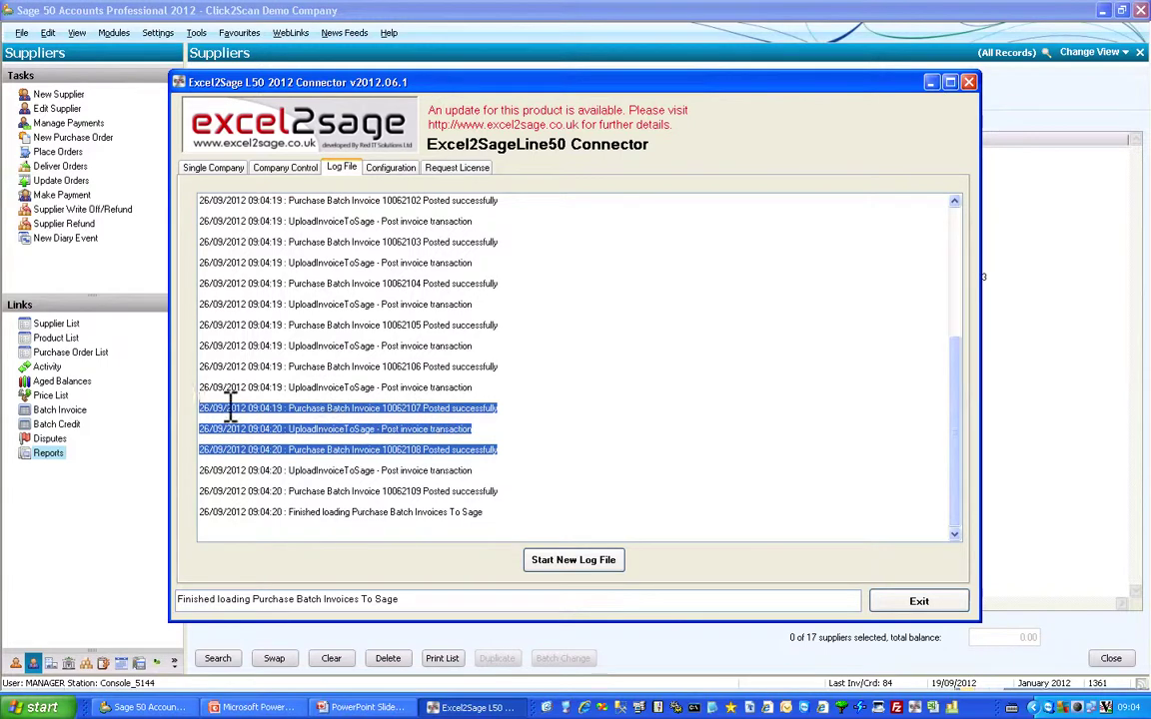
Exit the connector and review TNT Express's new transactions up to 1371.
click(899, 603)
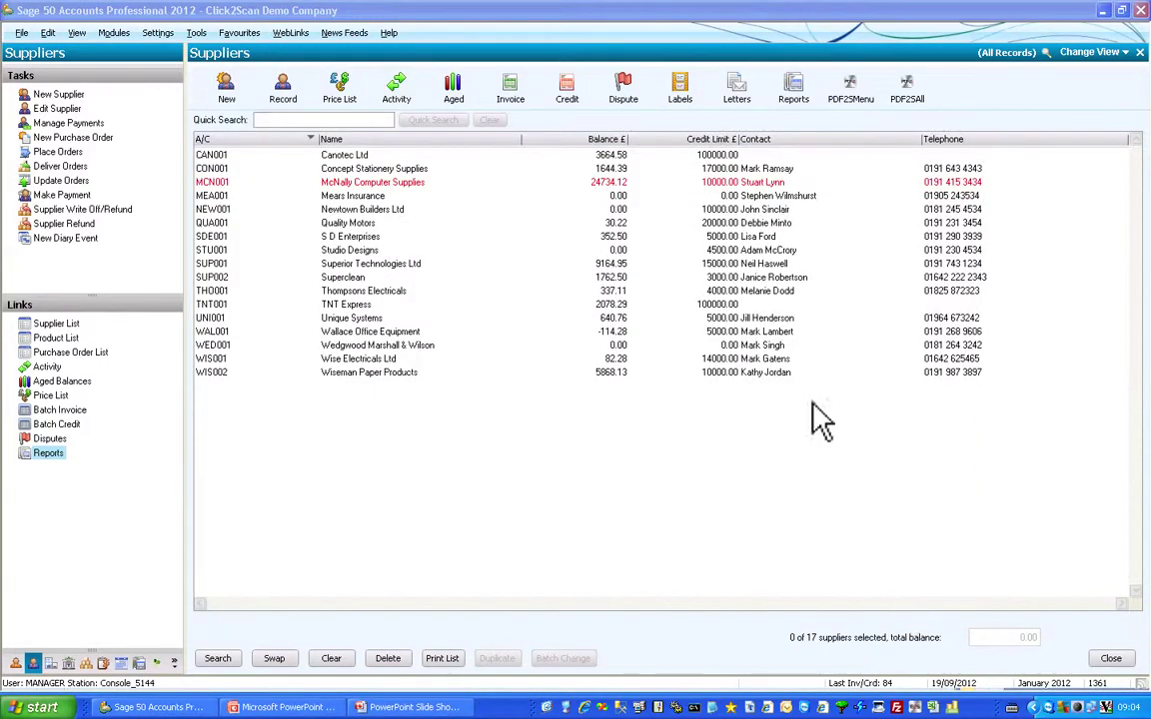
click(376, 305)
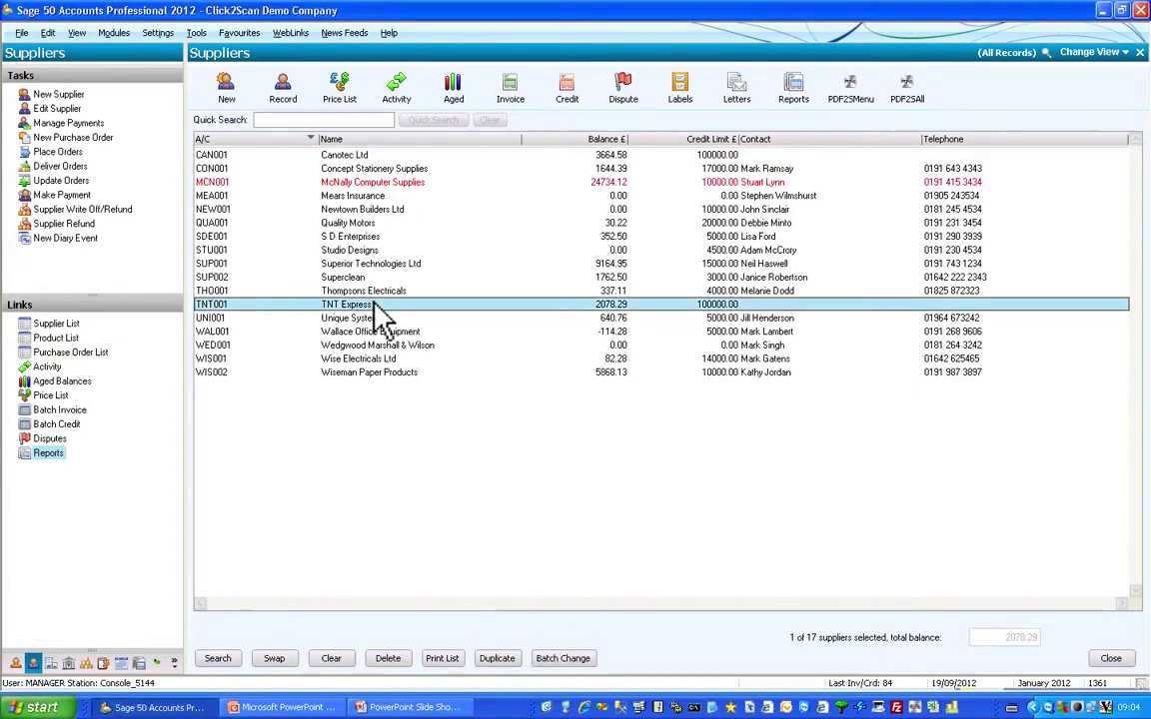
click(396, 88)
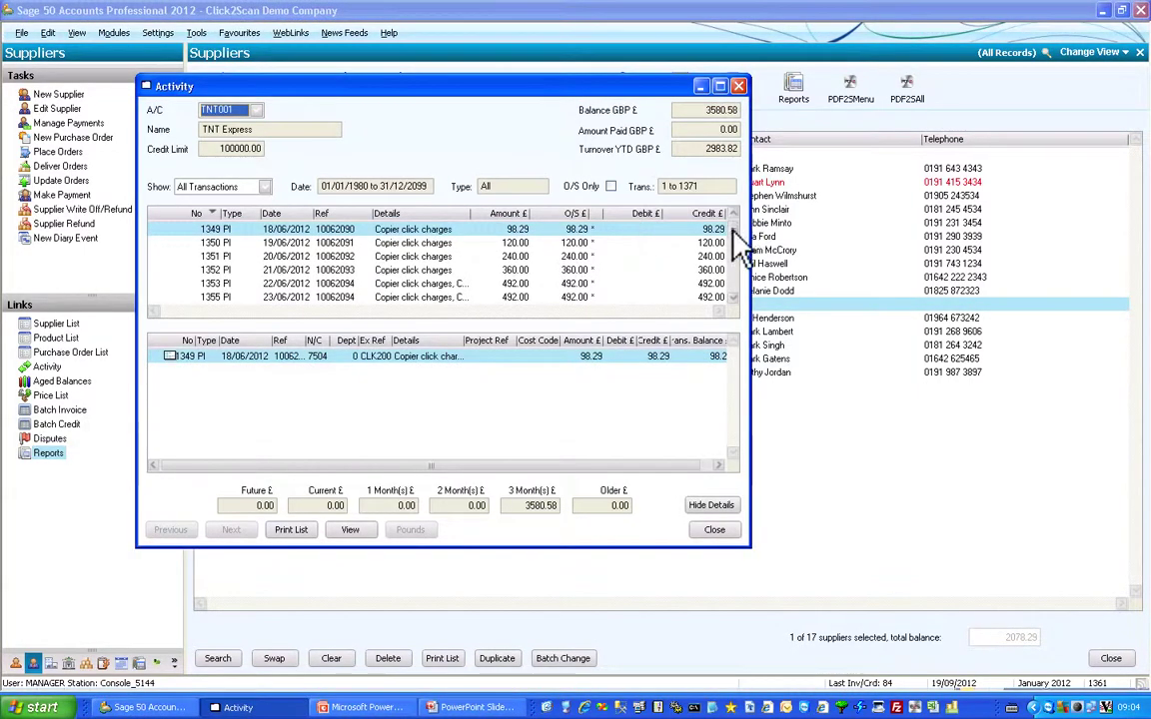
drag(735, 244, 735, 296)
click(717, 298)
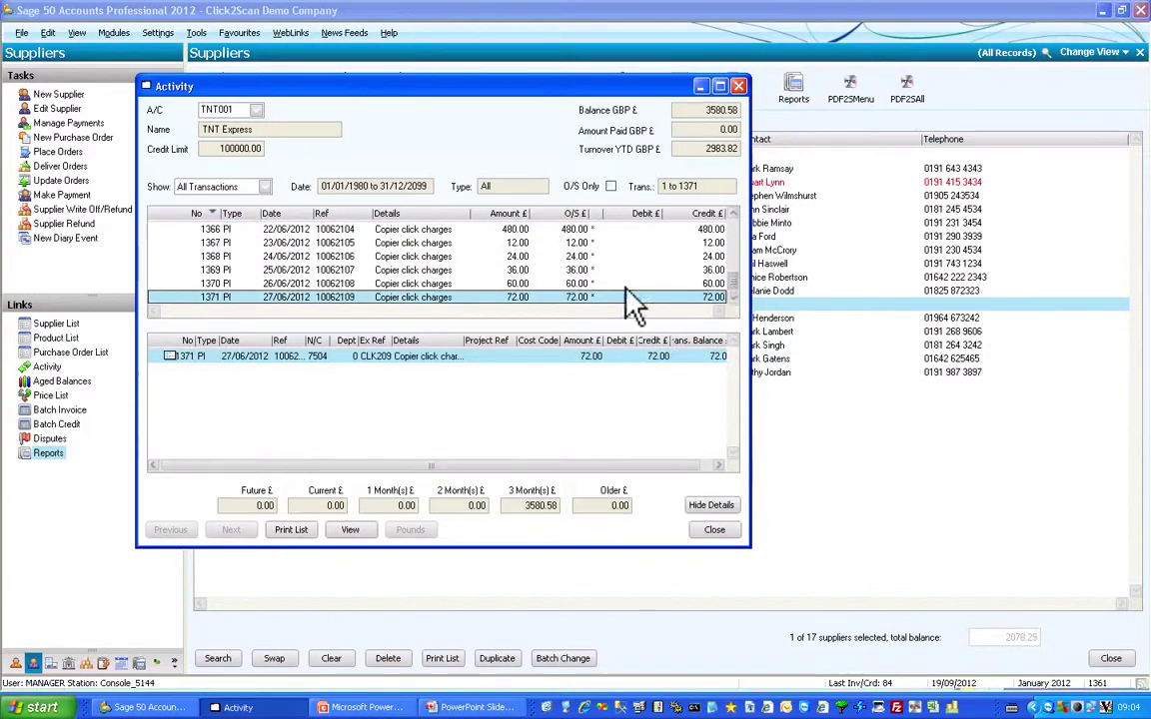
click(349, 284)
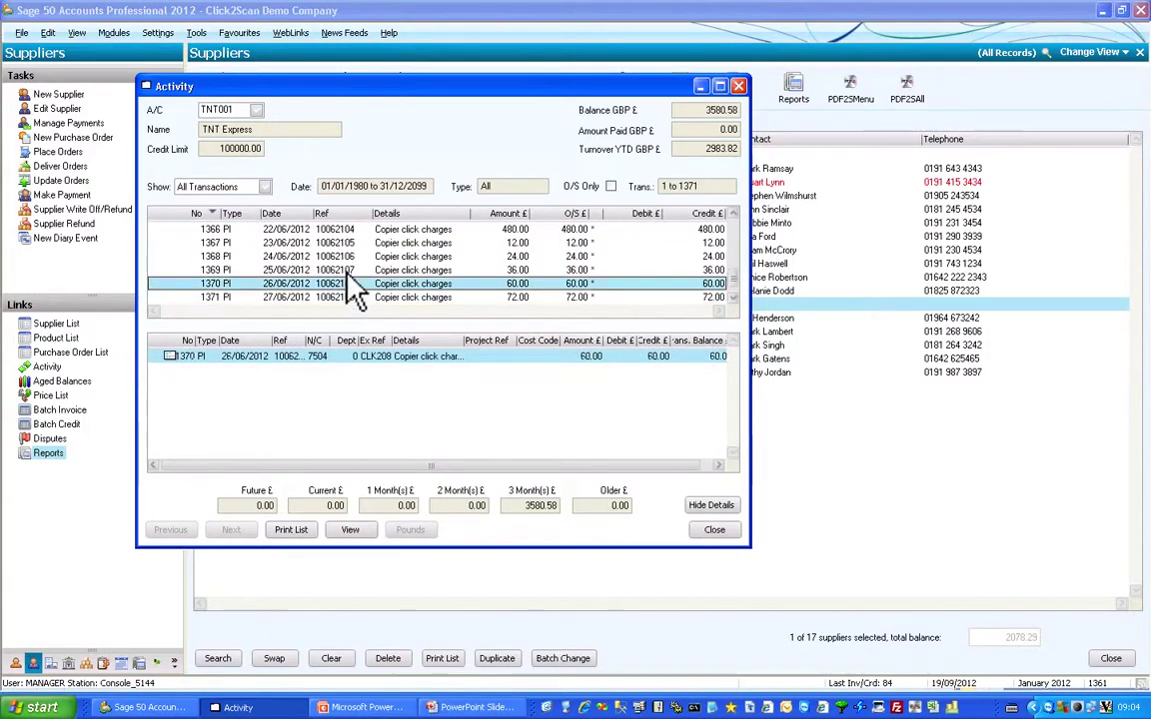
key(Up)
key(Up)
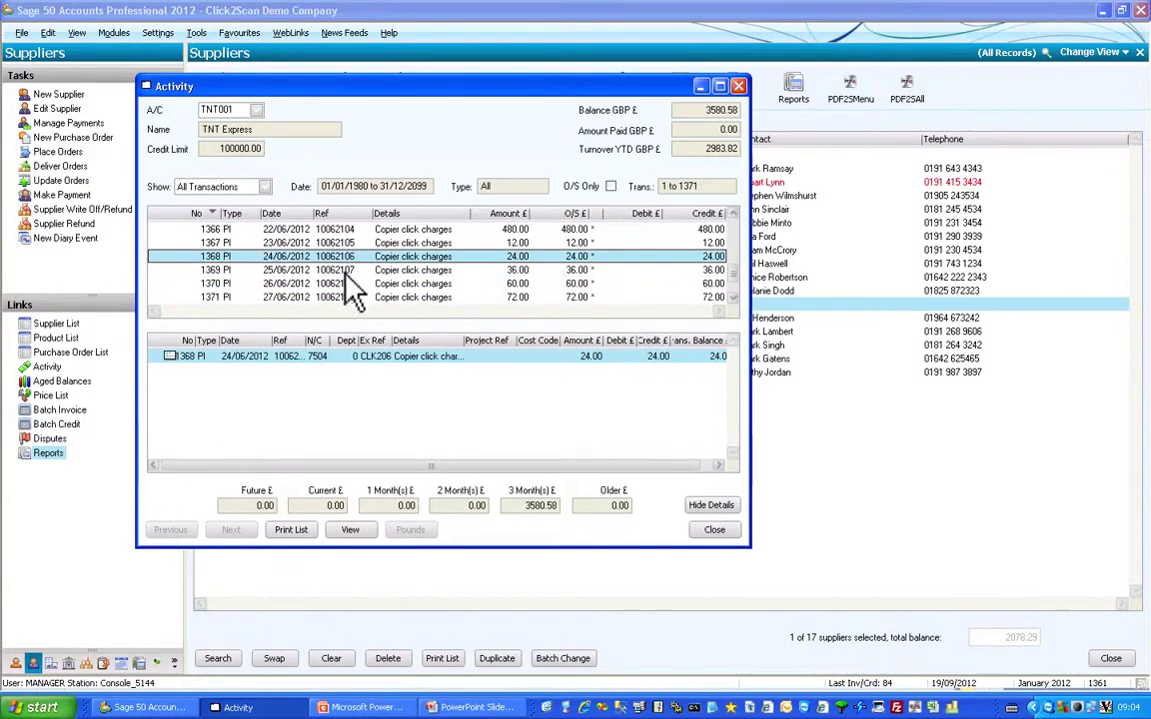
key(Down)
key(Down)
key(Down)
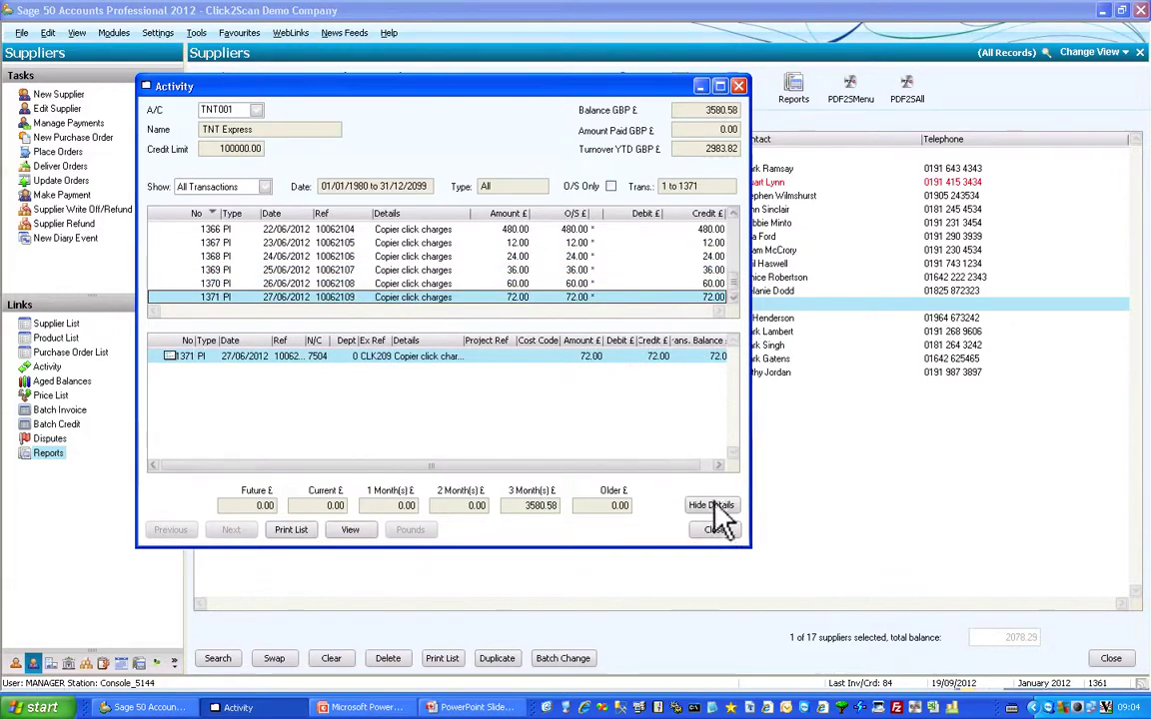
click(721, 531)
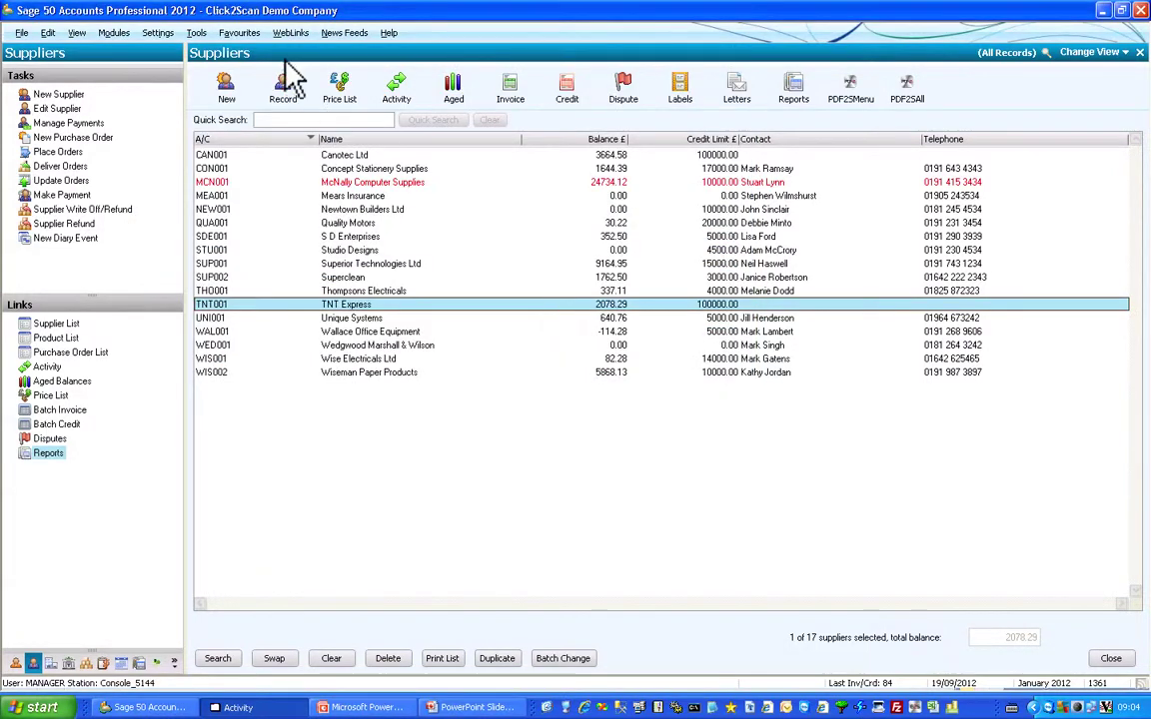
Generate the Click2Scan Supplier Activity (Detailed) report from Favourites.
click(236, 32)
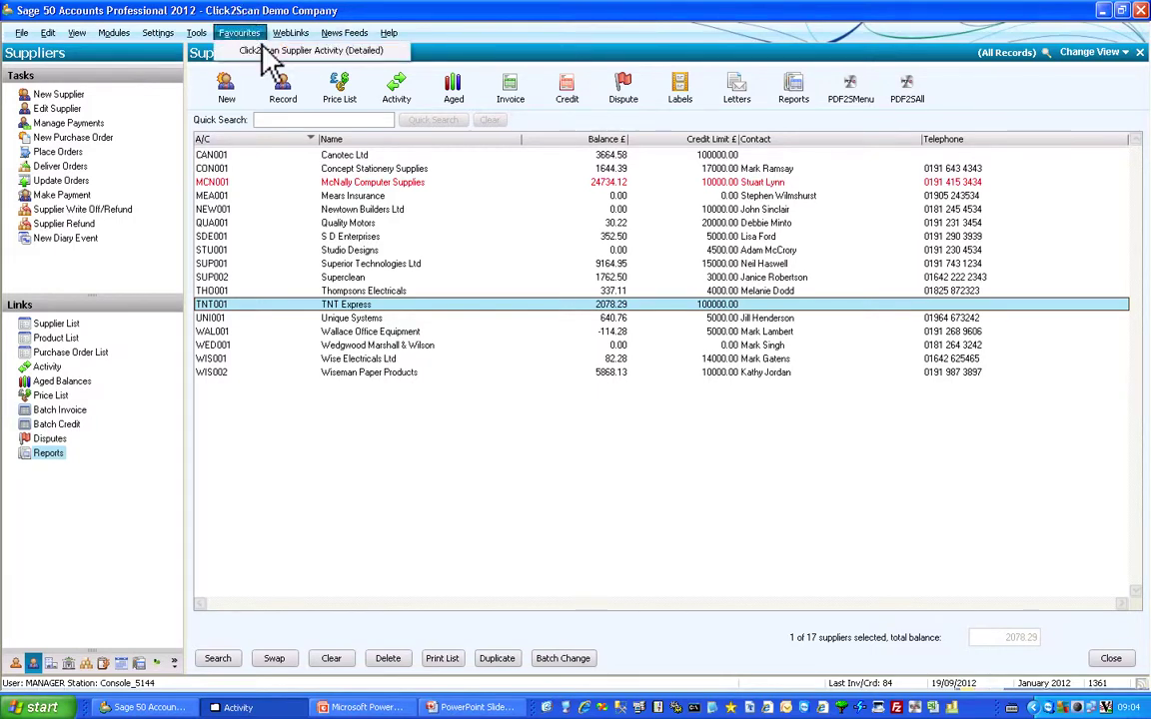
click(268, 51)
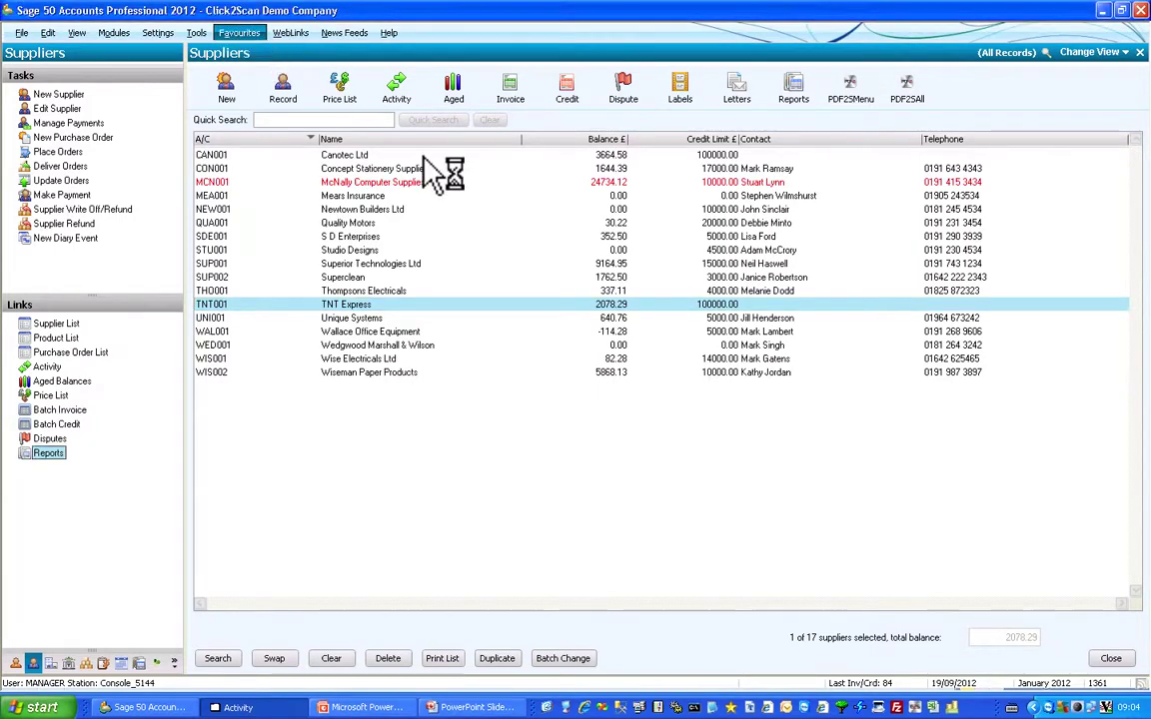
click(706, 470)
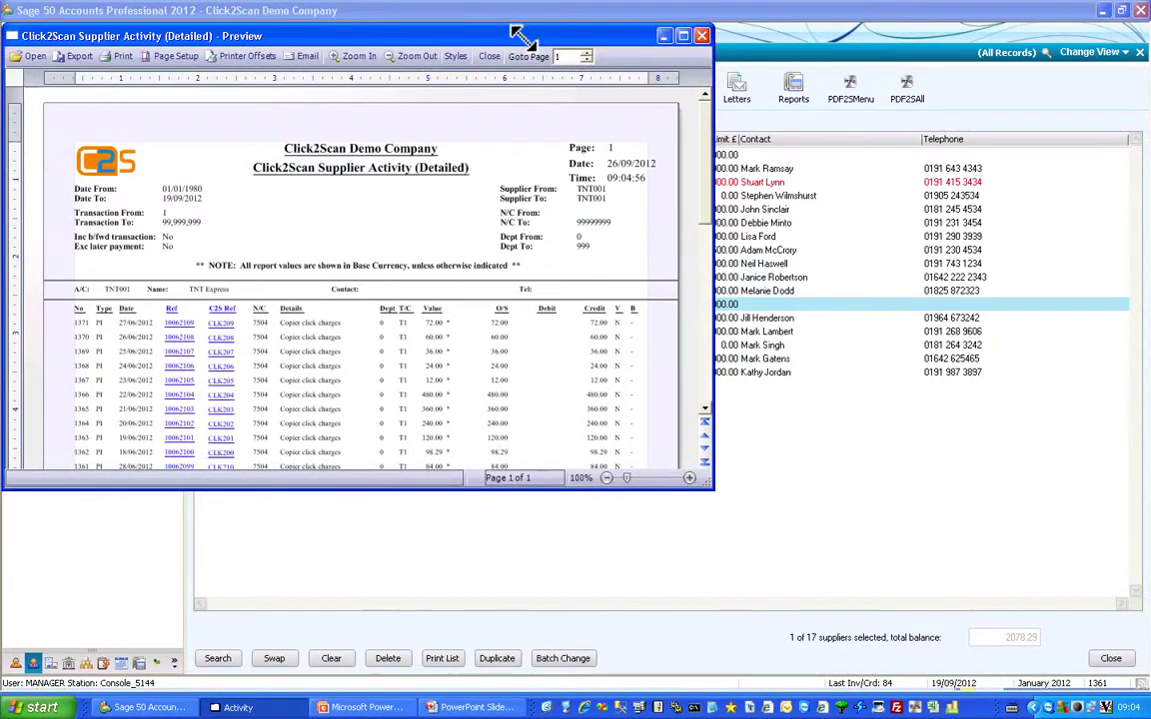
Maximise the report preview, zoom to 150% and open the scan linked to invoice 10062100.
drag(521, 37, 471, 33)
double_click(471, 33)
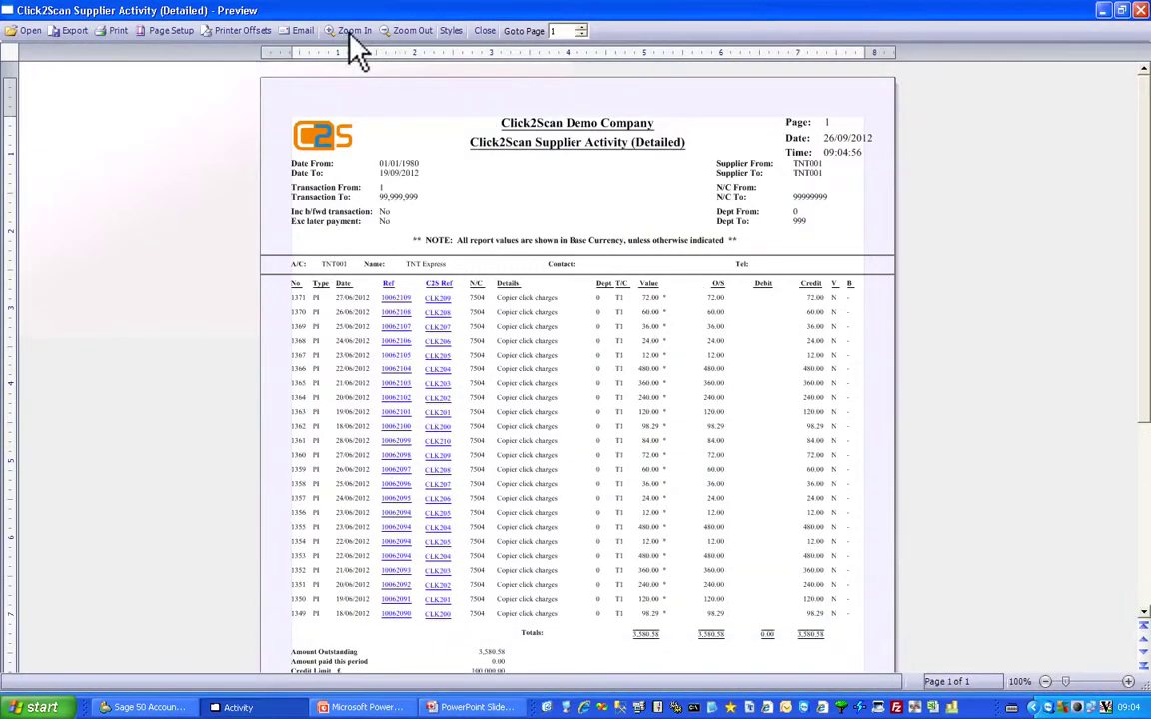
click(351, 31)
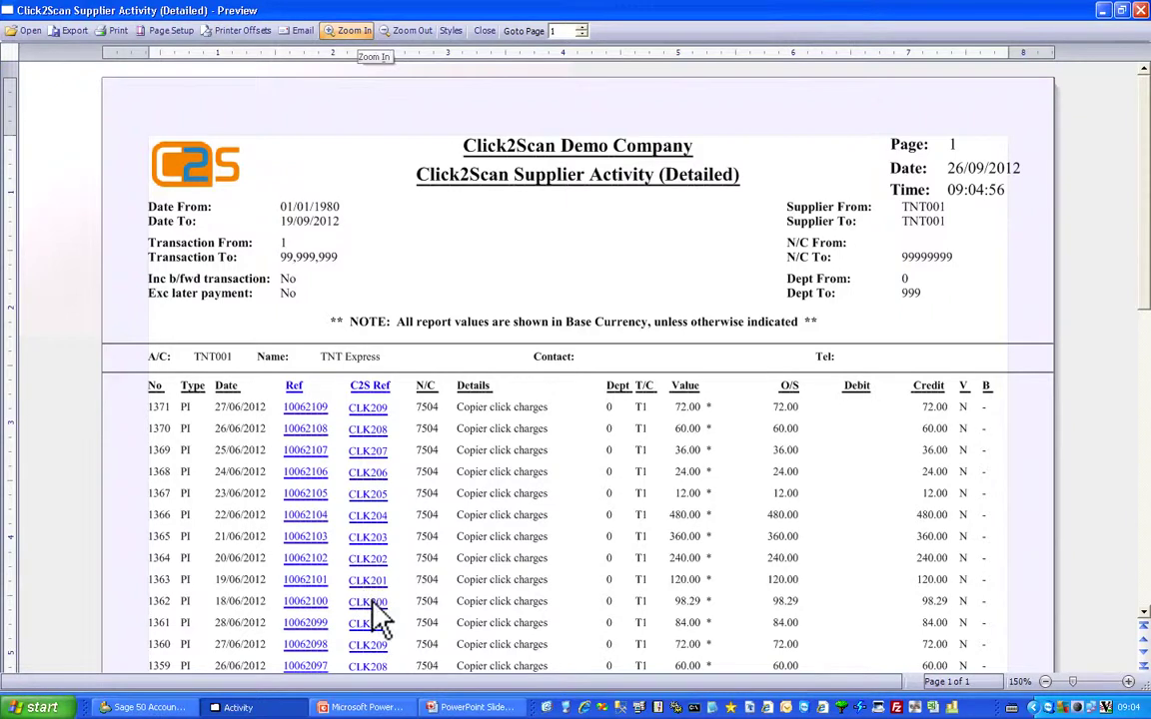
click(305, 601)
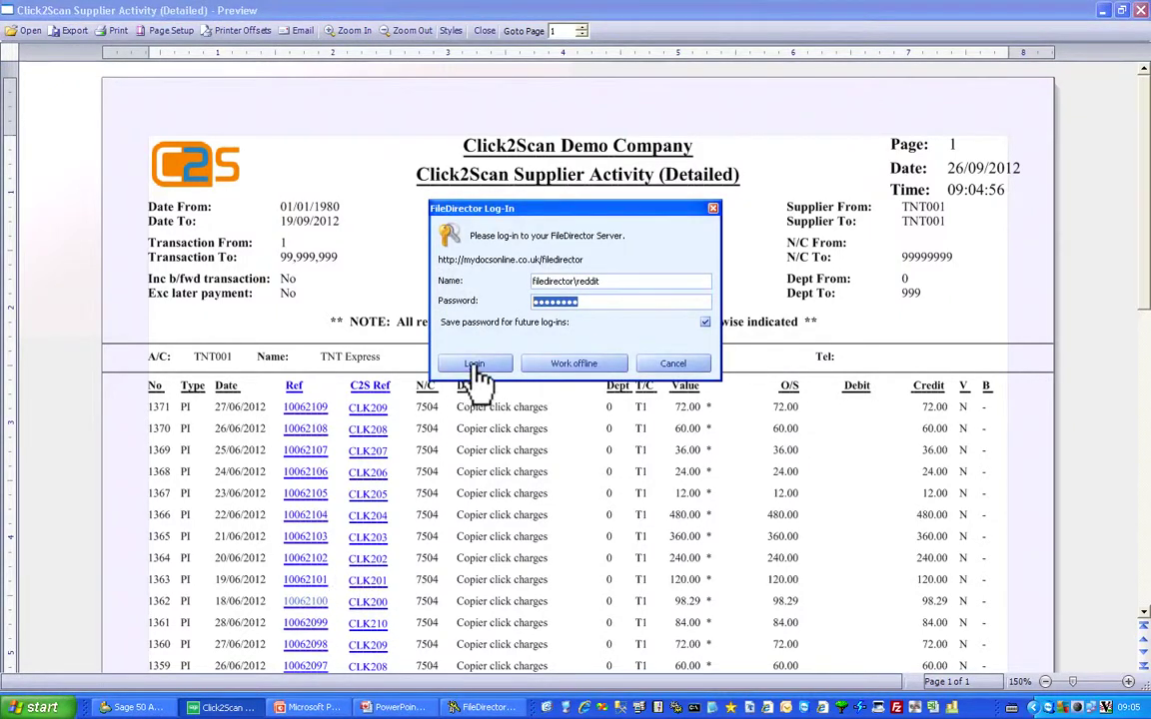
Log in to FileDirector, view the CLK200 invoice image, then return to the slideshow.
click(475, 365)
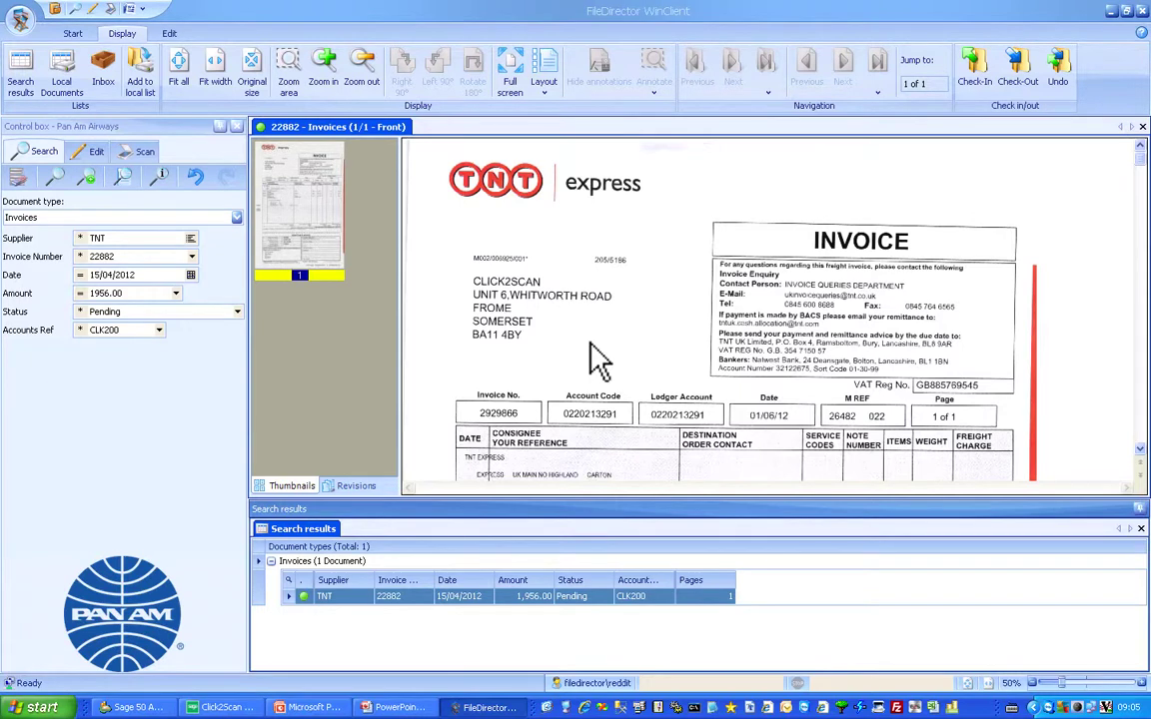
click(398, 707)
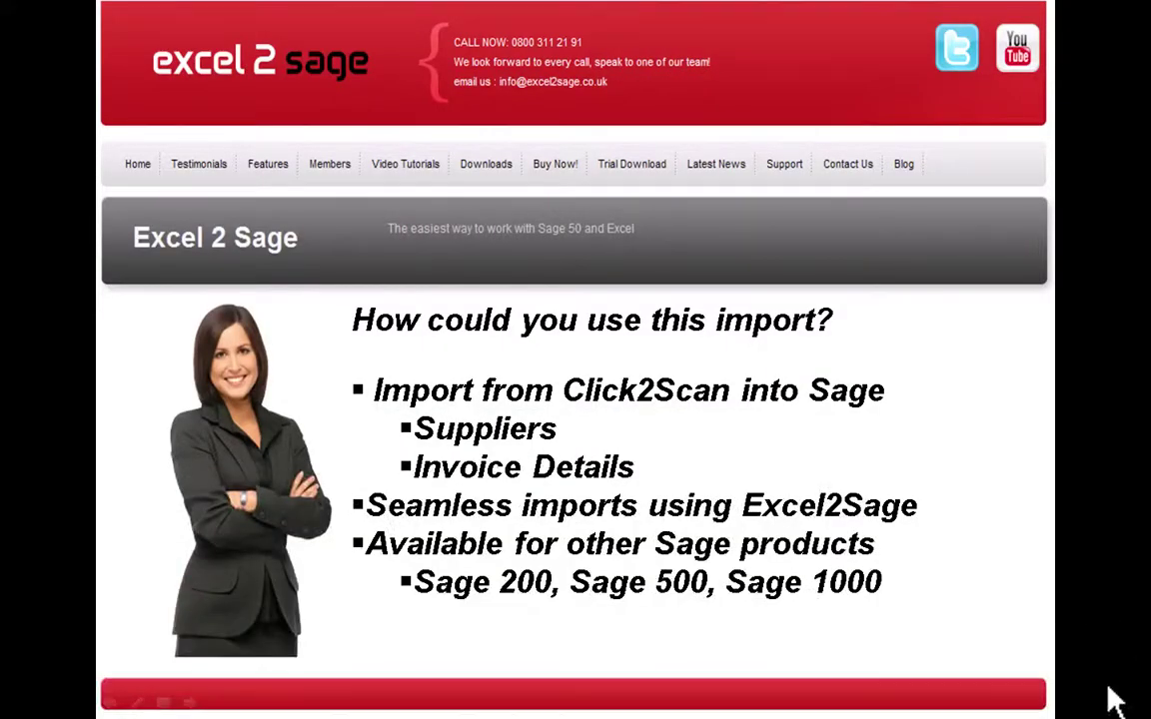